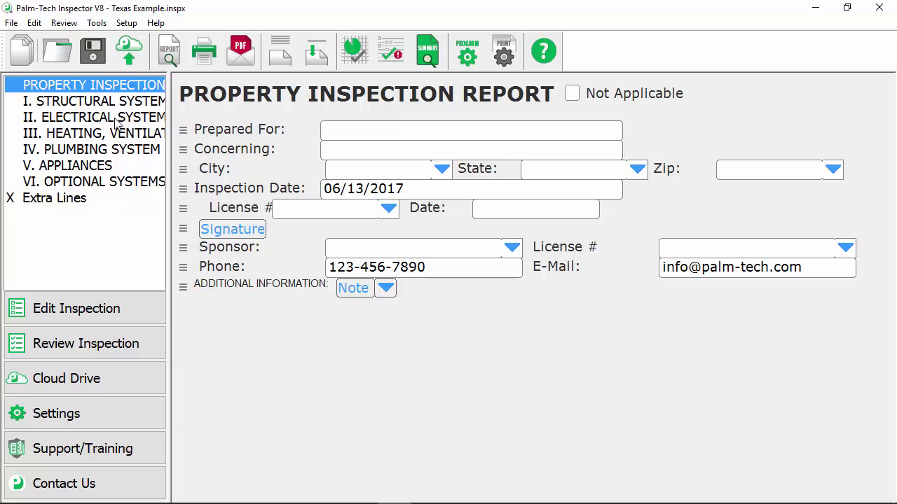
Copy the "A. New Item" line from the Extra Lines category and paste it at the end of II. Electrical Systems
{"action": "left_click", "coordinate": [47, 201]}
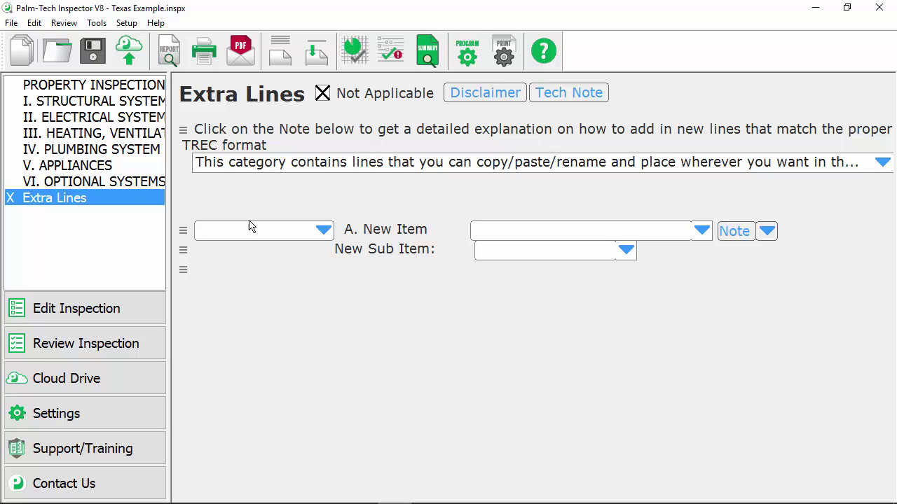
{"action": "left_click", "coordinate": [184, 231]}
{"action": "left_click", "coordinate": [203, 289]}
{"action": "left_click", "coordinate": [124, 117]}
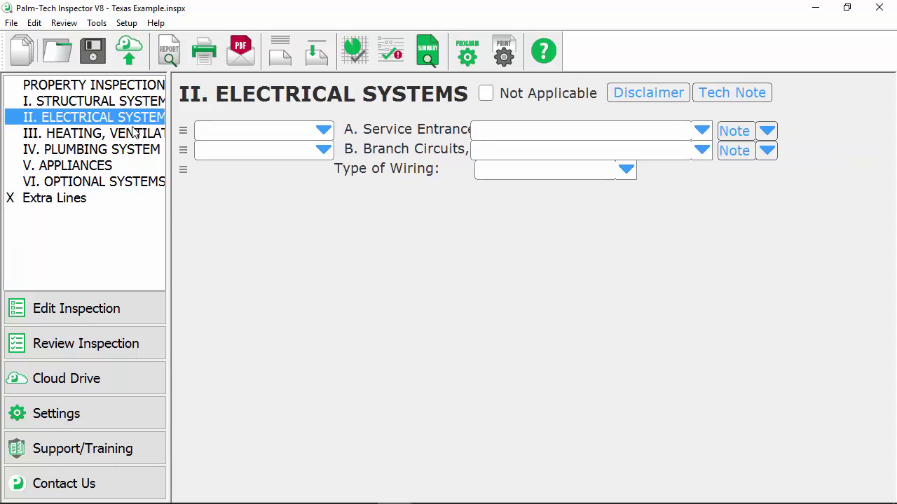
{"action": "right_click", "coordinate": [193, 195]}
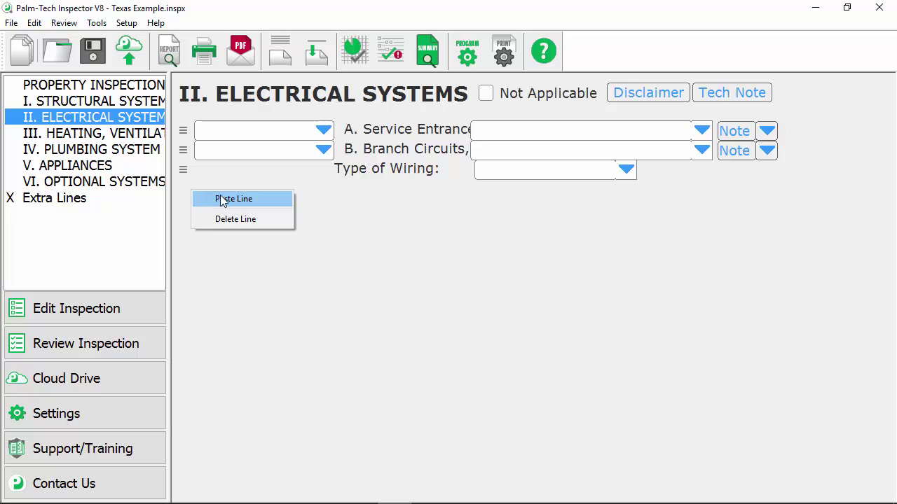
{"action": "left_click", "coordinate": [219, 199]}
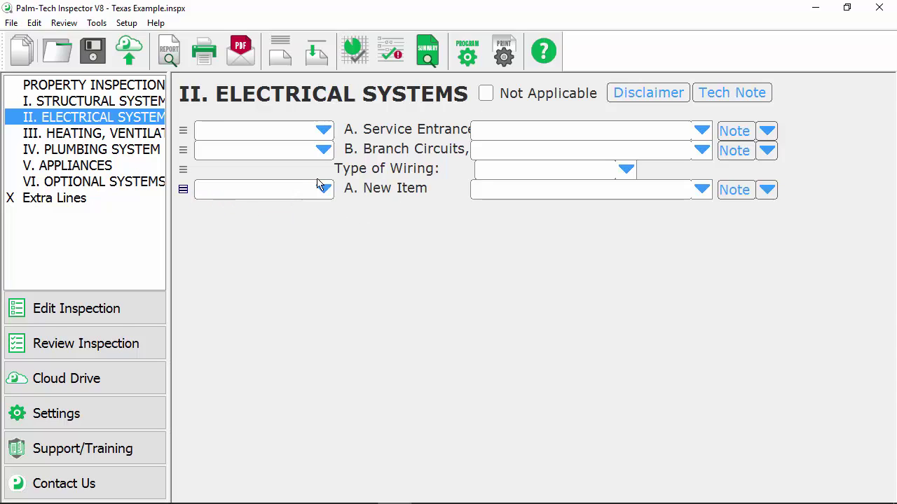
Rename the pasted "A. New Item" prompt in II. Electrical Systems to "C. New Electrical Item"
{"action": "double_click", "coordinate": [373, 190]}
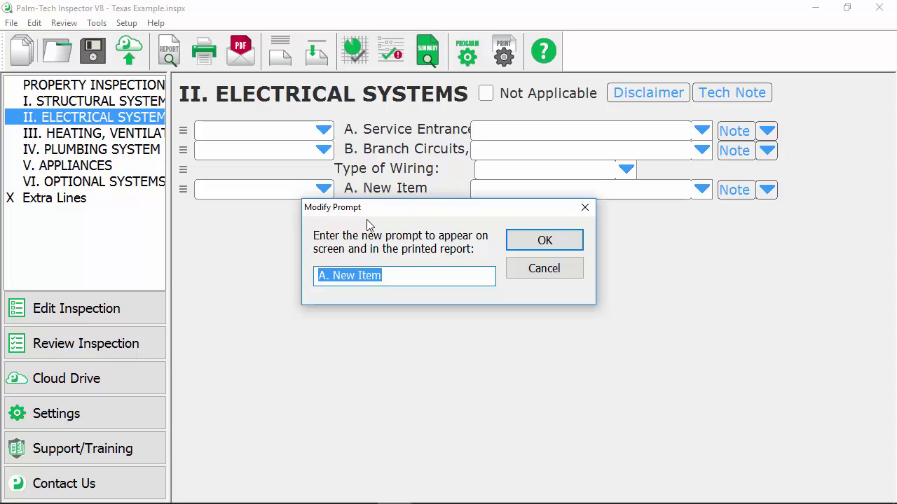
{"action": "type", "text": "C."}
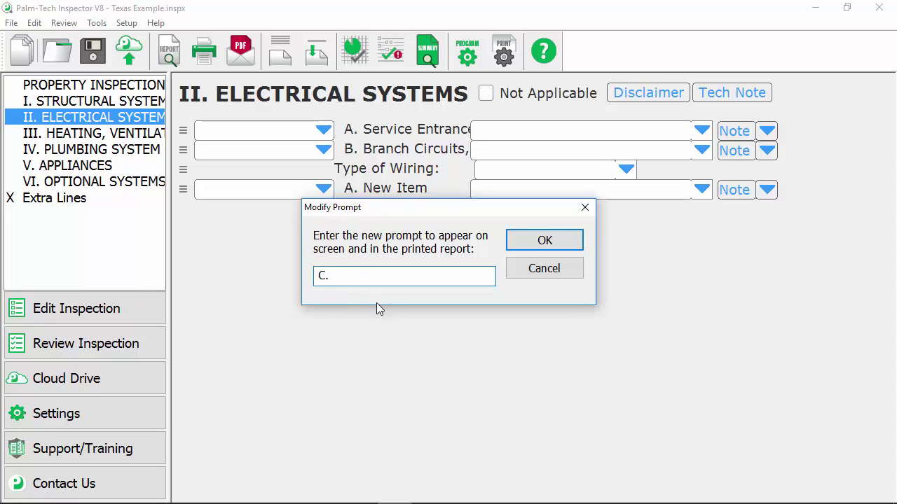
{"action": "type", "text": " New Electrical Item"}
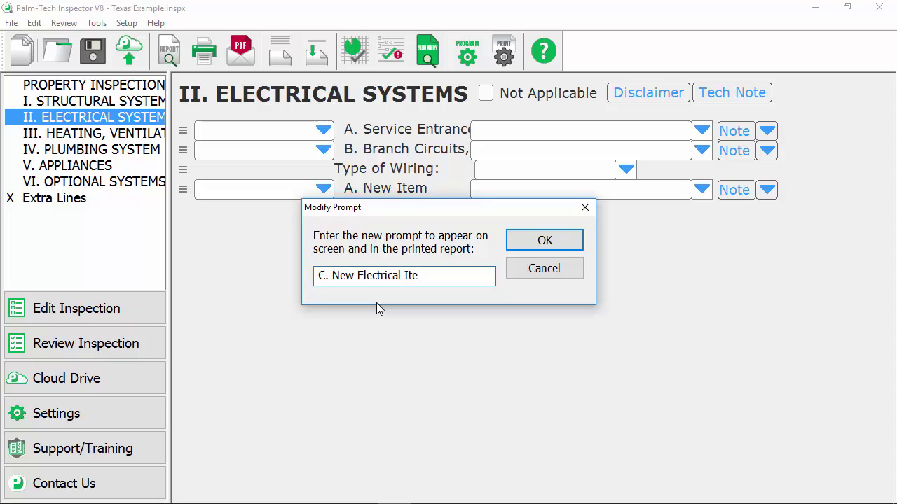
{"action": "left_click", "coordinate": [564, 242]}
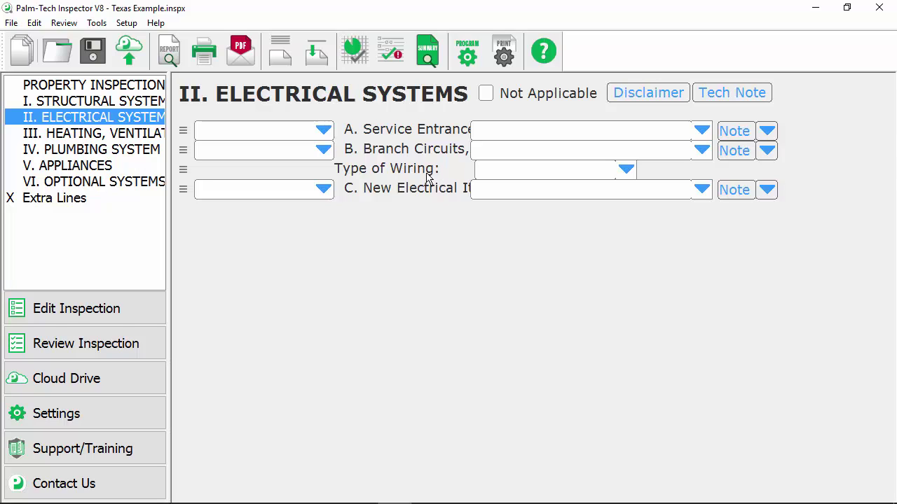
Copy the "New Sub Item:" line from Extra Lines and paste it below "C. New Electrical Item" in II. Electrical Systems
{"action": "left_click", "coordinate": [82, 199]}
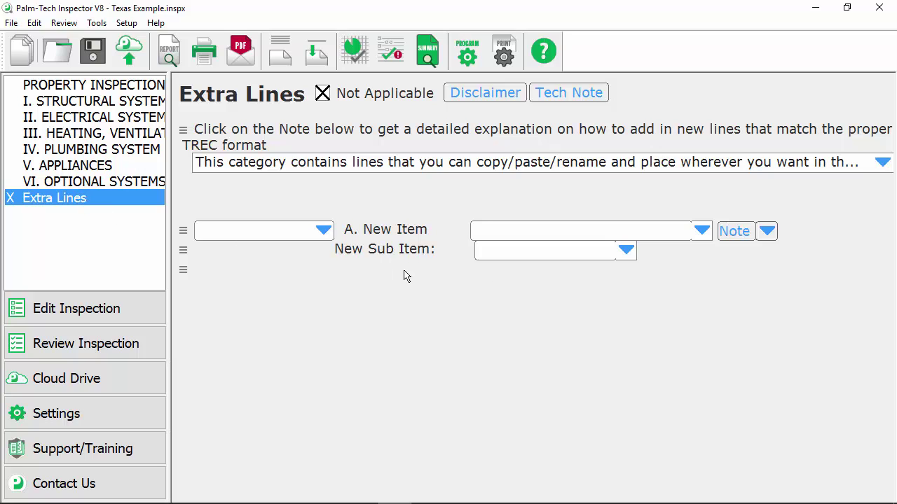
{"action": "left_click", "coordinate": [184, 251]}
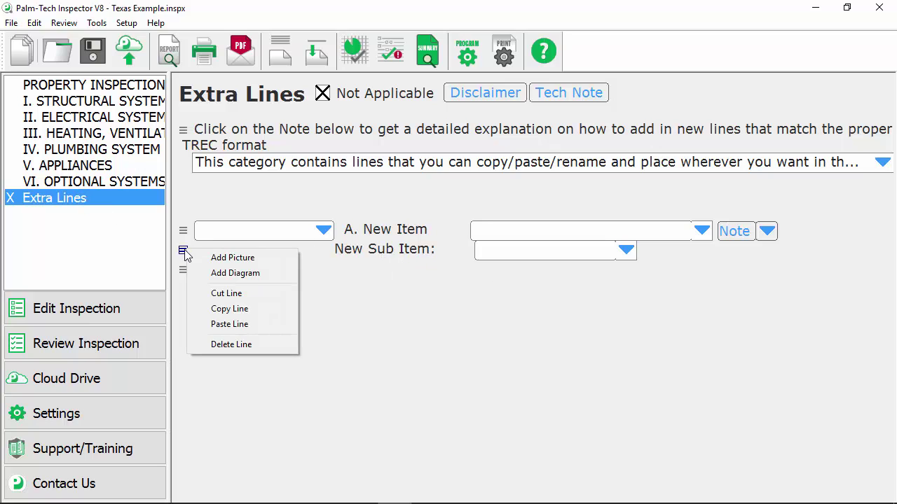
{"action": "left_click", "coordinate": [208, 311]}
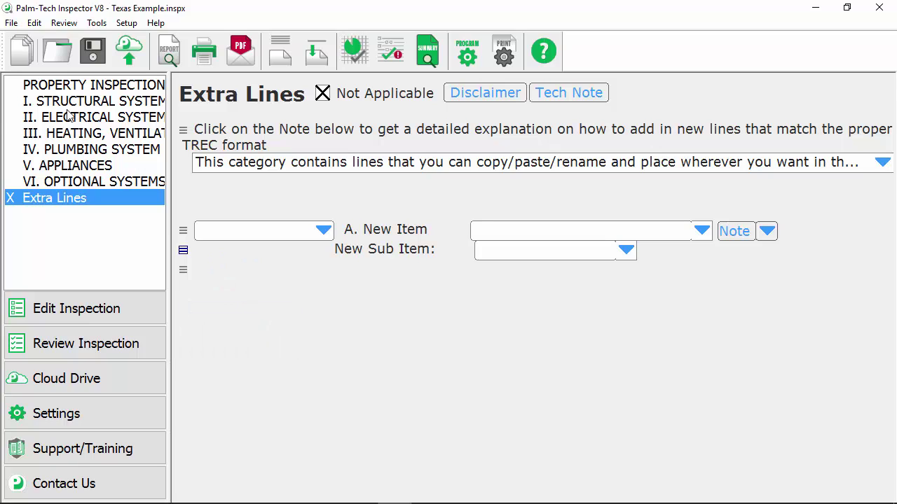
{"action": "left_click", "coordinate": [70, 117]}
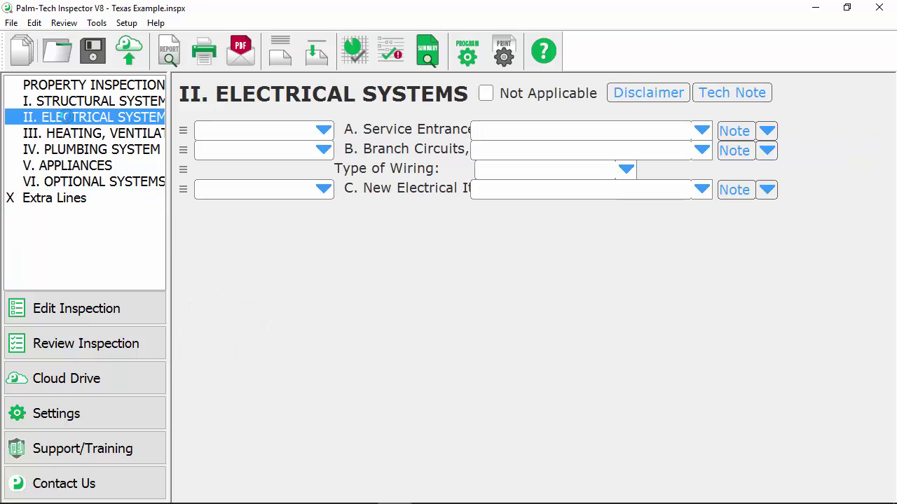
{"action": "right_click", "coordinate": [272, 222]}
{"action": "left_click", "coordinate": [312, 229]}
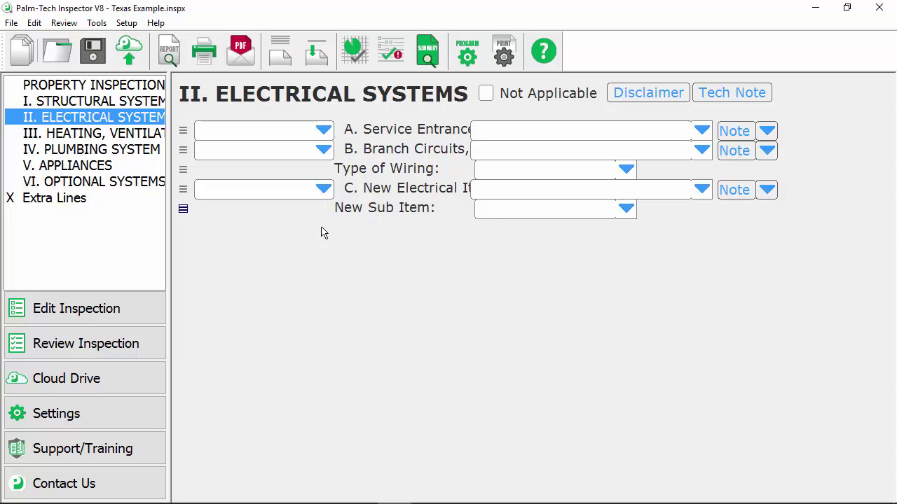
Rename the pasted "New Sub Item:" prompt to "New Electrical Sub Item:"
{"action": "double_click", "coordinate": [379, 210]}
{"action": "left_click", "coordinate": [416, 272]}
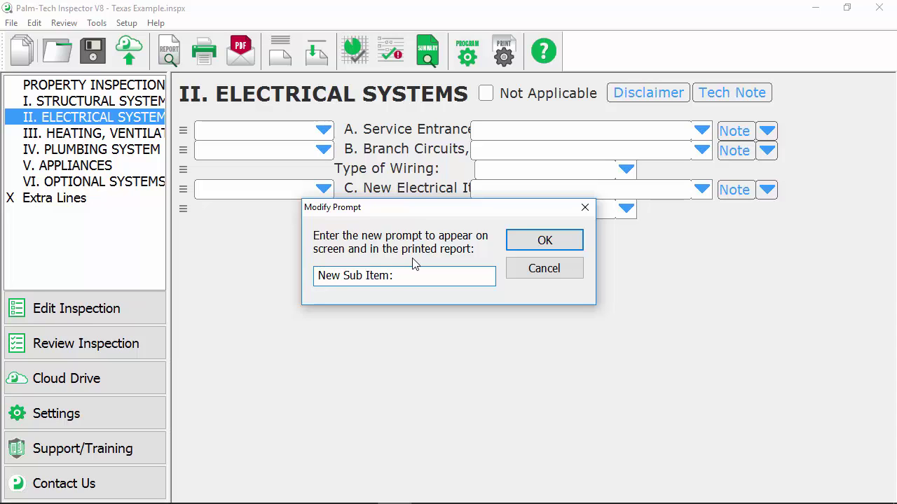
{"action": "type", "text": "Electrical"}
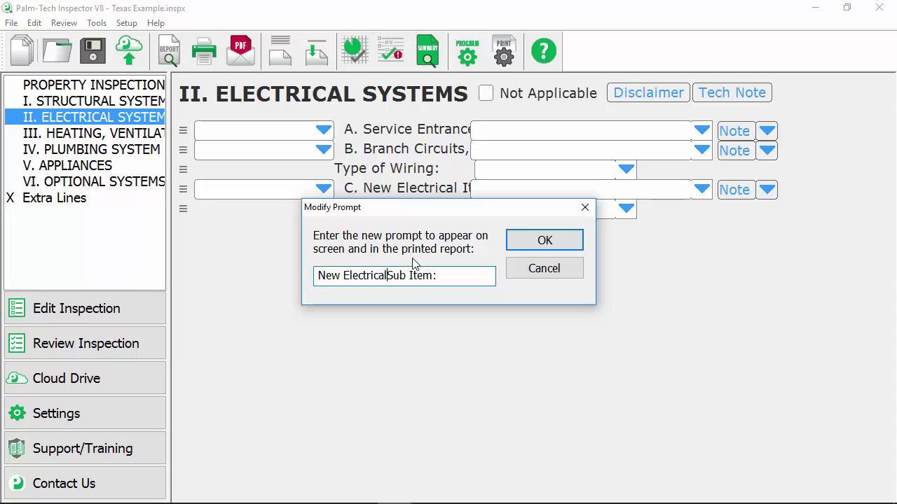
{"action": "left_click", "coordinate": [528, 242]}
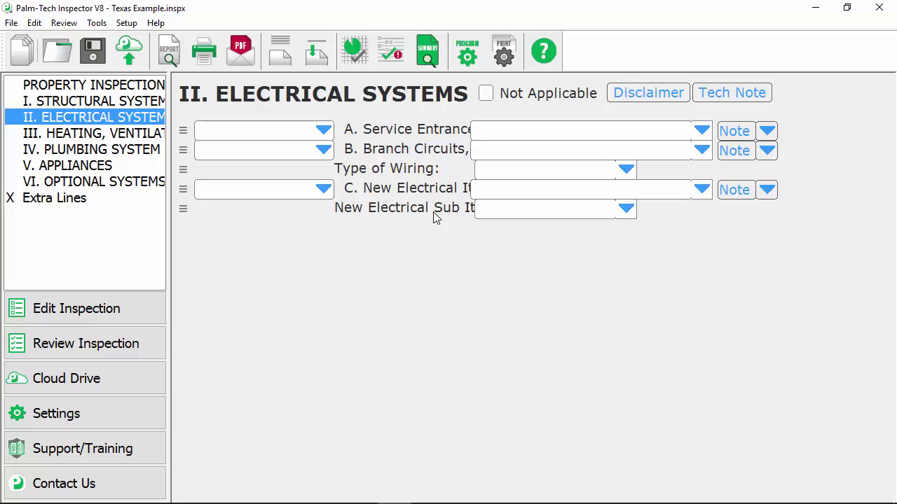
Copy the blank spacer line from Extra Lines and paste it below the new electrical sub item in II. Electrical Systems
{"action": "left_click", "coordinate": [51, 200]}
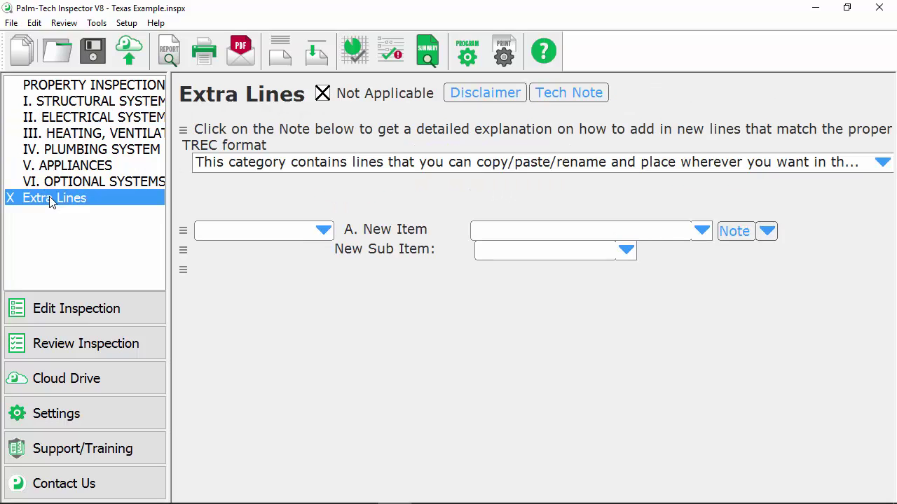
{"action": "left_click", "coordinate": [183, 272]}
{"action": "left_click", "coordinate": [214, 331]}
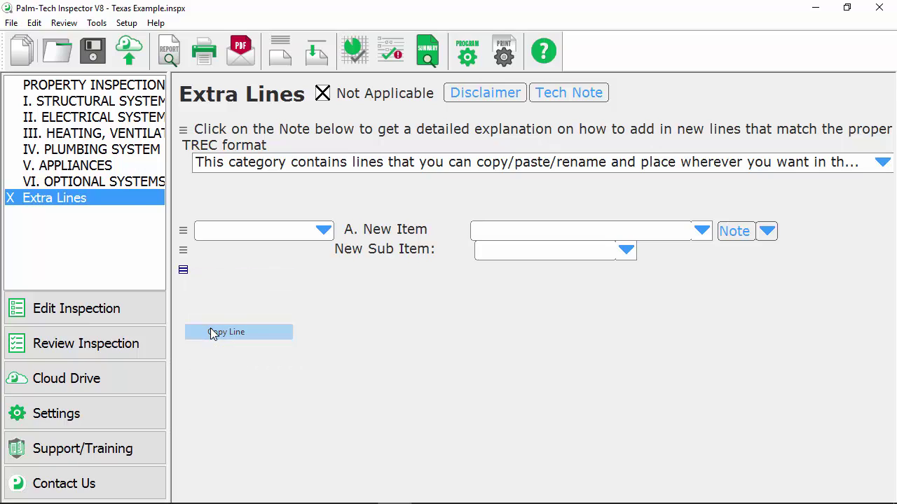
{"action": "left_click", "coordinate": [103, 120]}
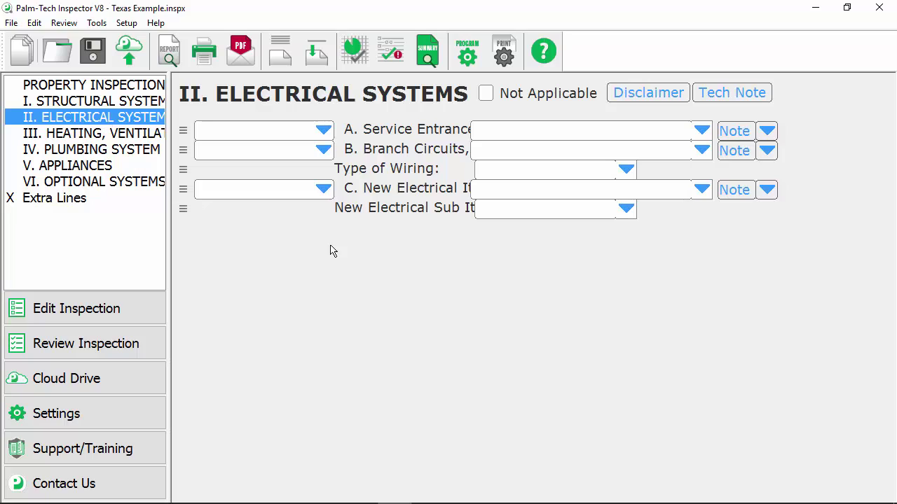
{"action": "right_click", "coordinate": [356, 233]}
{"action": "left_click", "coordinate": [372, 241]}
Preview the report and examine the new lines up close in the II. Electrical Systems section on page 4
{"action": "left_click", "coordinate": [168, 55]}
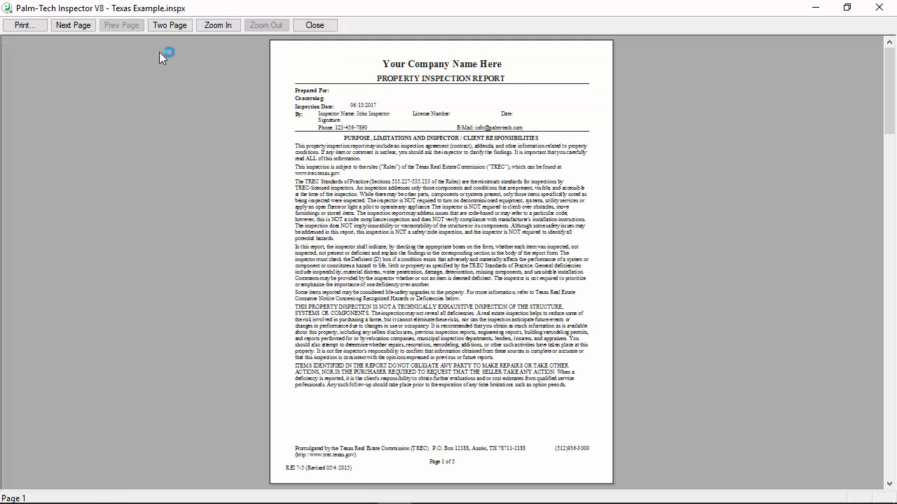
{"action": "left_click", "coordinate": [84, 26]}
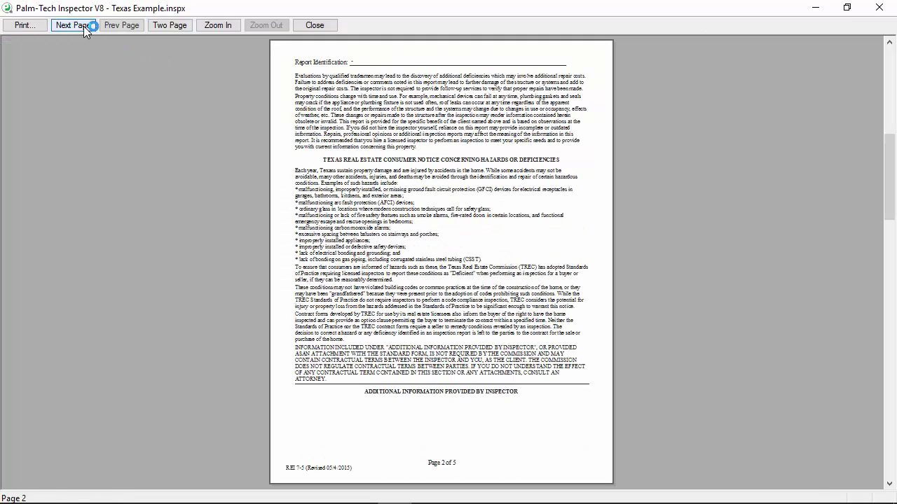
{"action": "left_click", "coordinate": [83, 26]}
{"action": "left_click", "coordinate": [83, 26]}
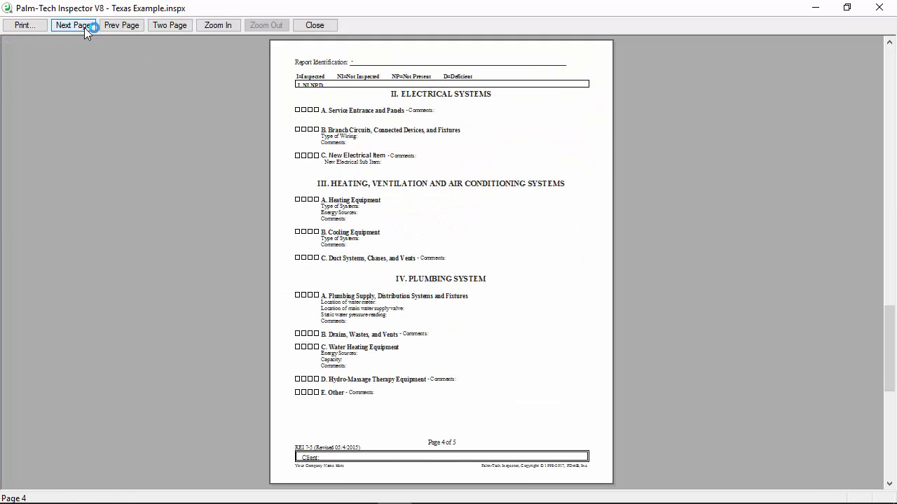
{"action": "left_click", "coordinate": [339, 105]}
{"action": "left_click", "coordinate": [331, 185]}
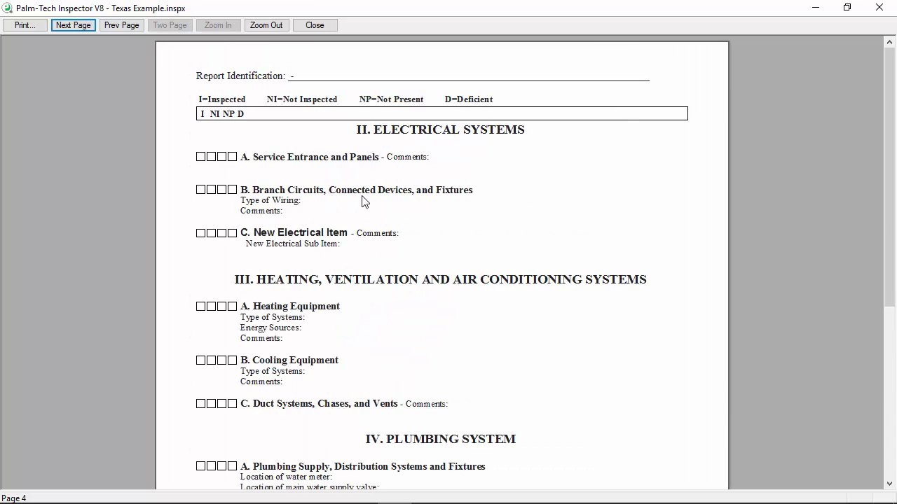